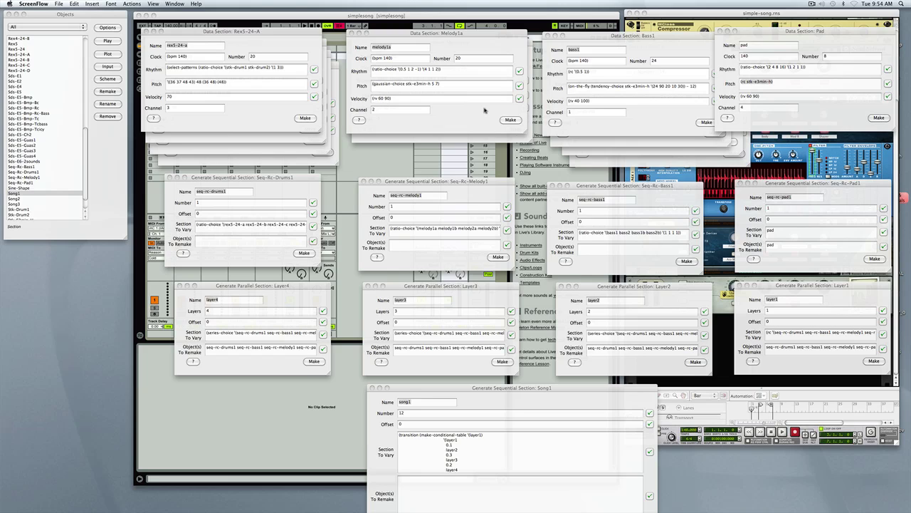
# Examine the data sections in turn, from the Rex5-24 drum variants through Melody1b and Bass1b to Pad
pyautogui.click(275, 73)
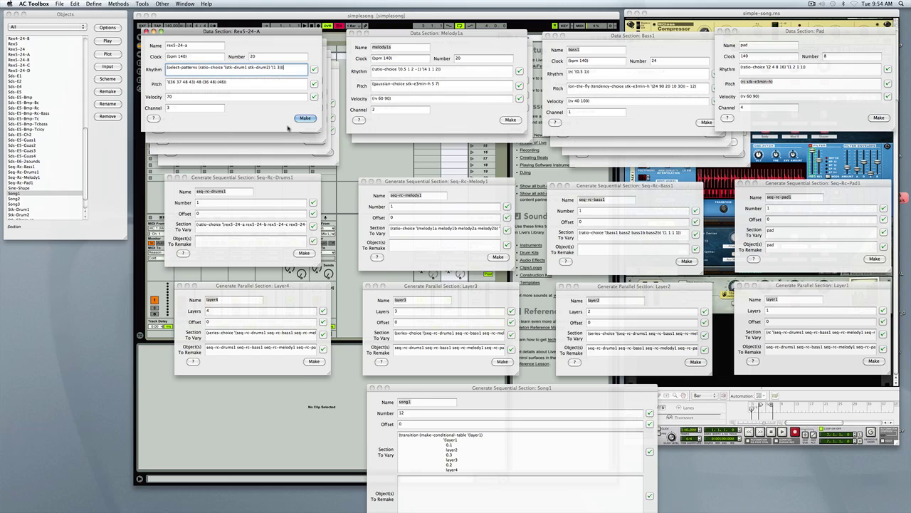
pyautogui.click(280, 139)
pyautogui.click(310, 129)
pyautogui.click(315, 141)
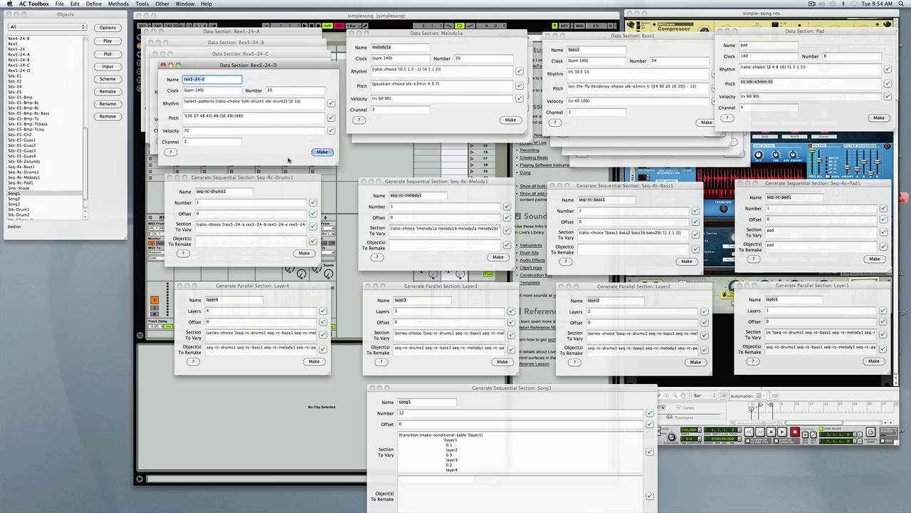
pyautogui.click(432, 128)
pyautogui.click(448, 141)
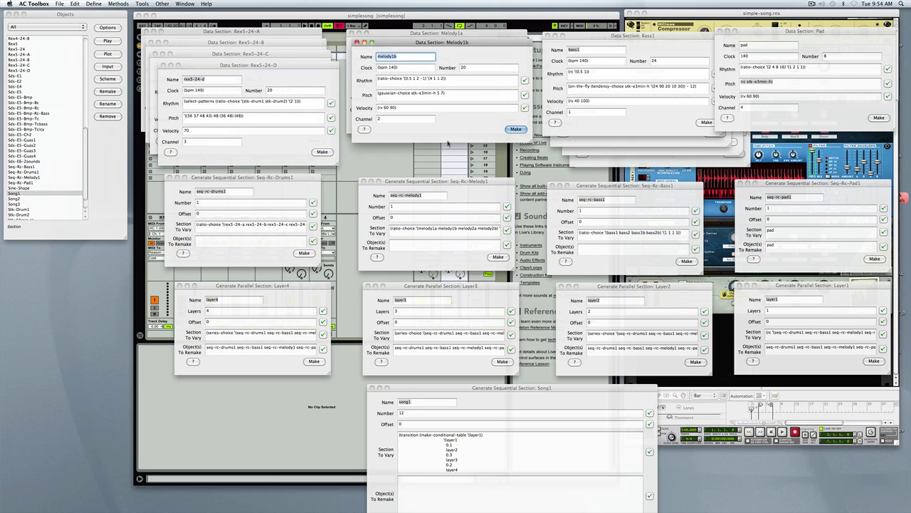
pyautogui.click(618, 139)
pyautogui.click(843, 117)
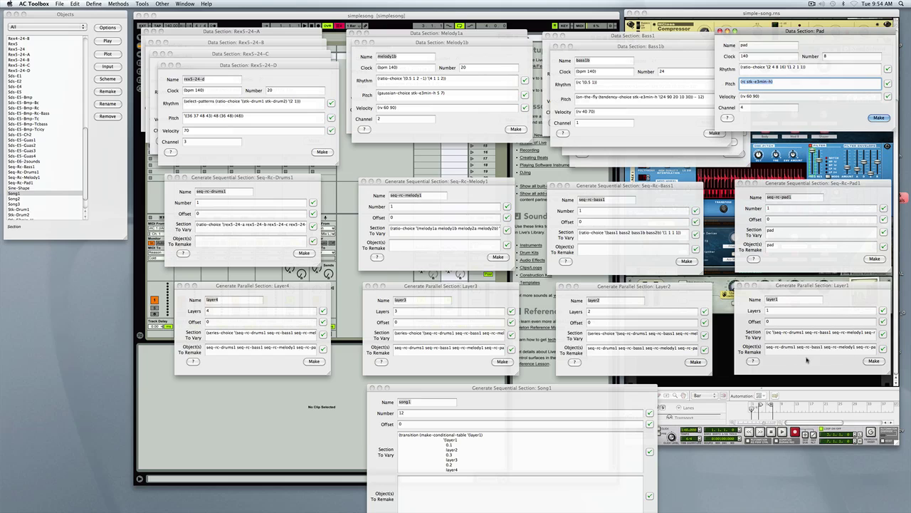
# Compare one data section per instrument: Rex5-24-D, Melody1b, Bass2 and Pad
pyautogui.click(291, 151)
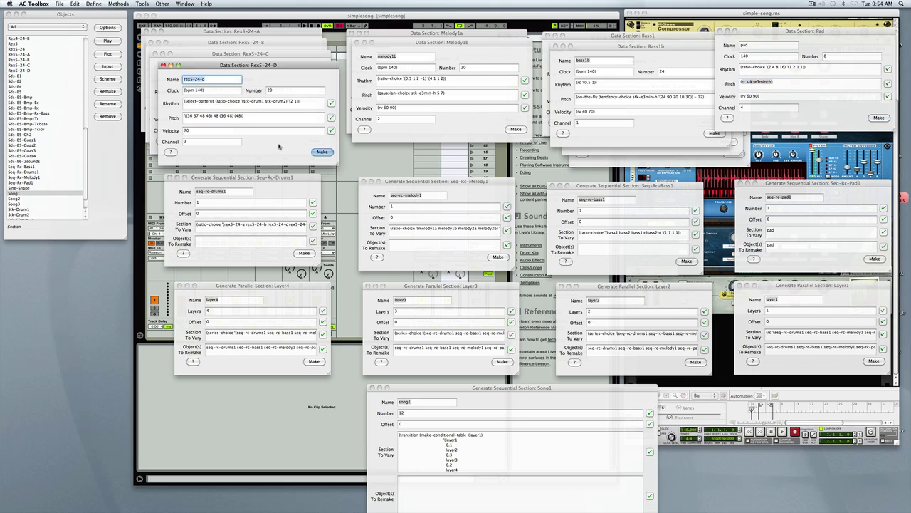
pyautogui.click(410, 132)
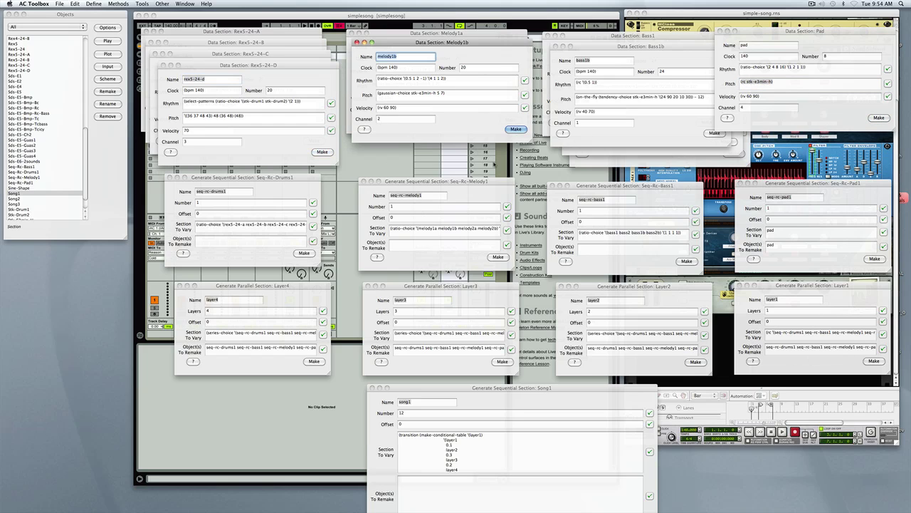
pyautogui.click(651, 152)
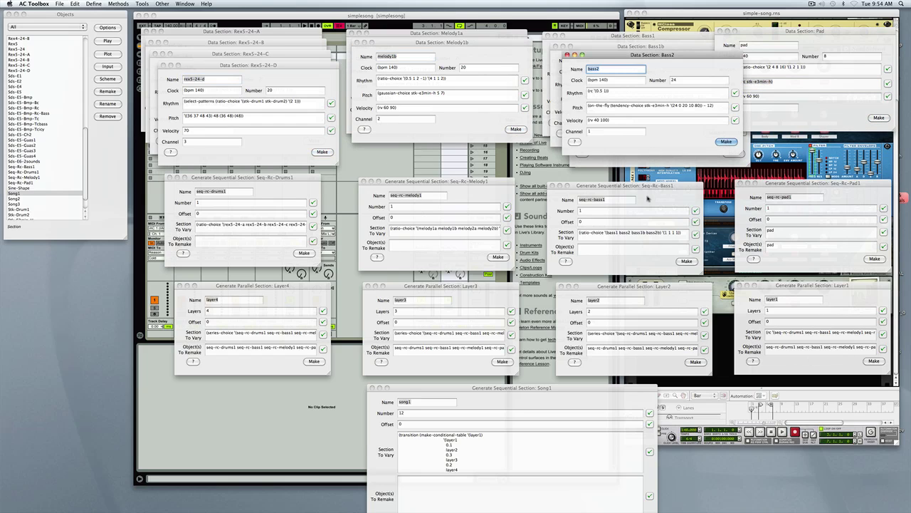
pyautogui.click(828, 122)
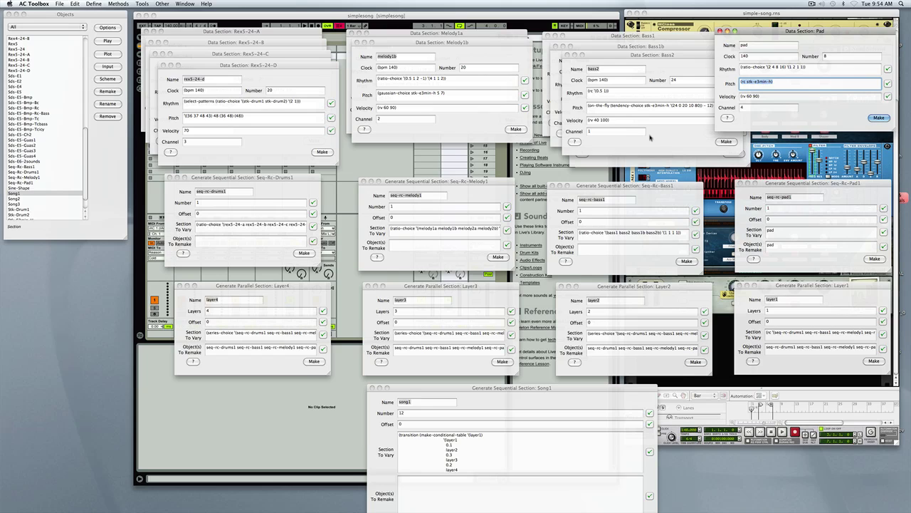
# Review the four sequential section generators Seq-Rc-Drums1, Seq-Rc-Melody1, Seq-Rc-Bass1 and Seq-Rc-Pad1
pyautogui.click(268, 191)
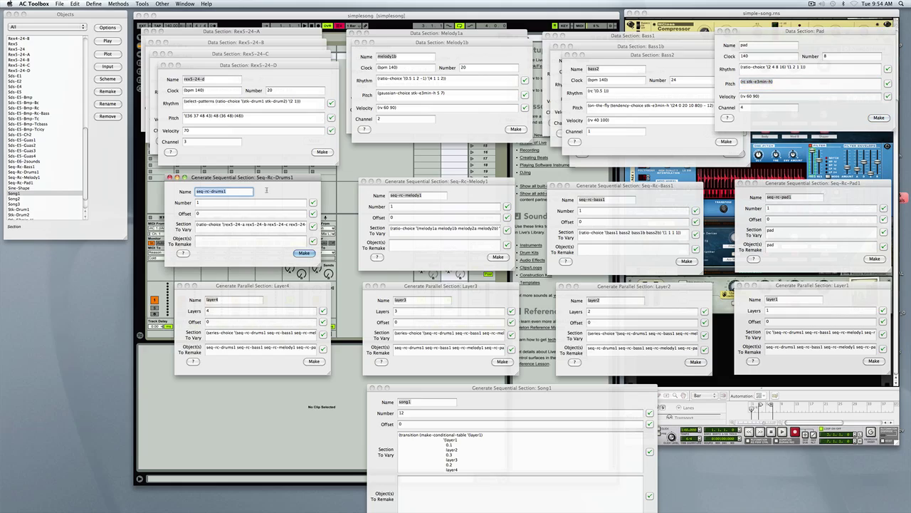
pyautogui.click(459, 207)
pyautogui.click(631, 206)
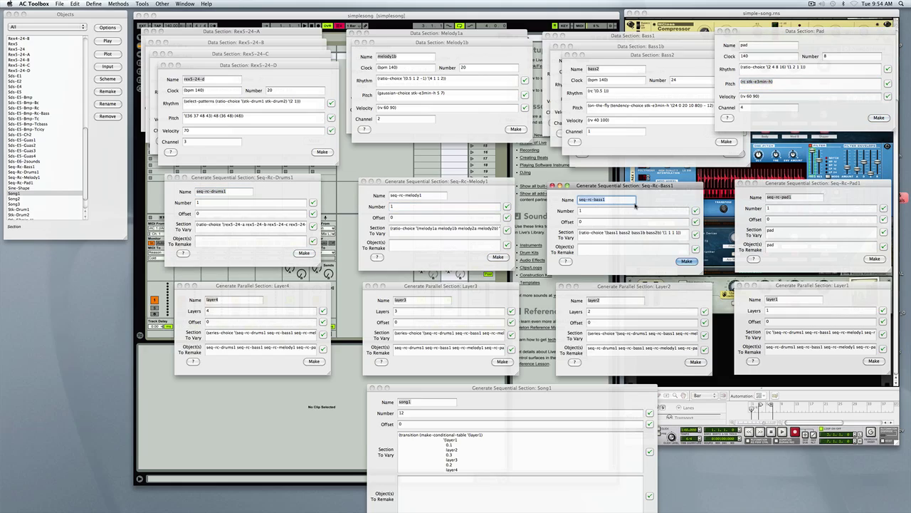
pyautogui.click(829, 212)
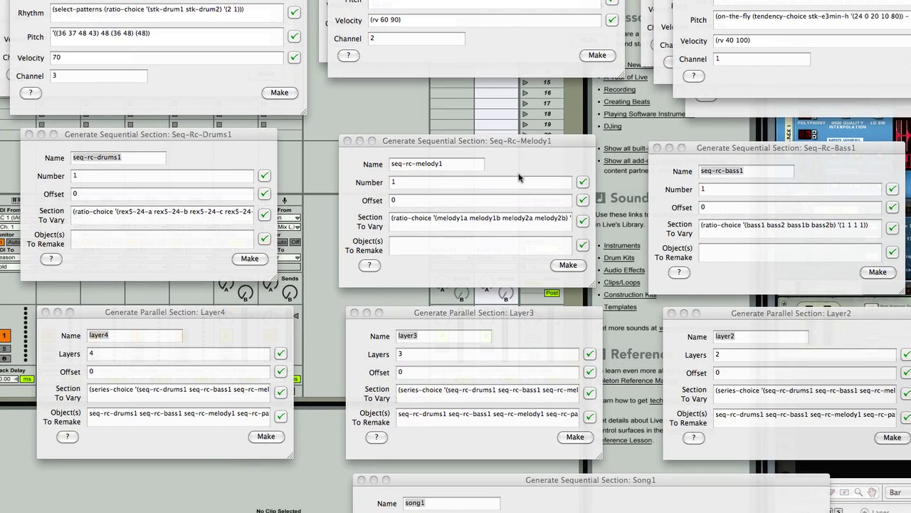
# Inspect the full Section to Vary expression of Seq-Rc-Drums1 in its editor and close the editor
pyautogui.click(119, 154)
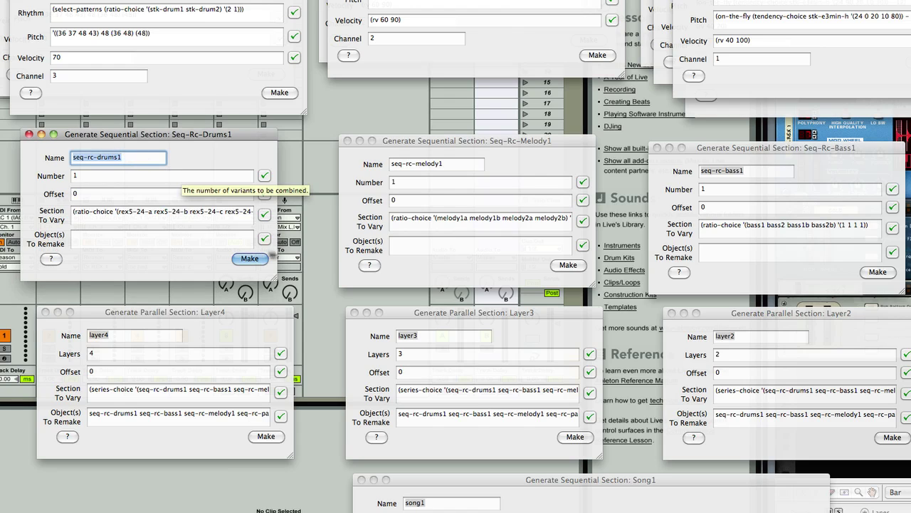
pyautogui.click(264, 215)
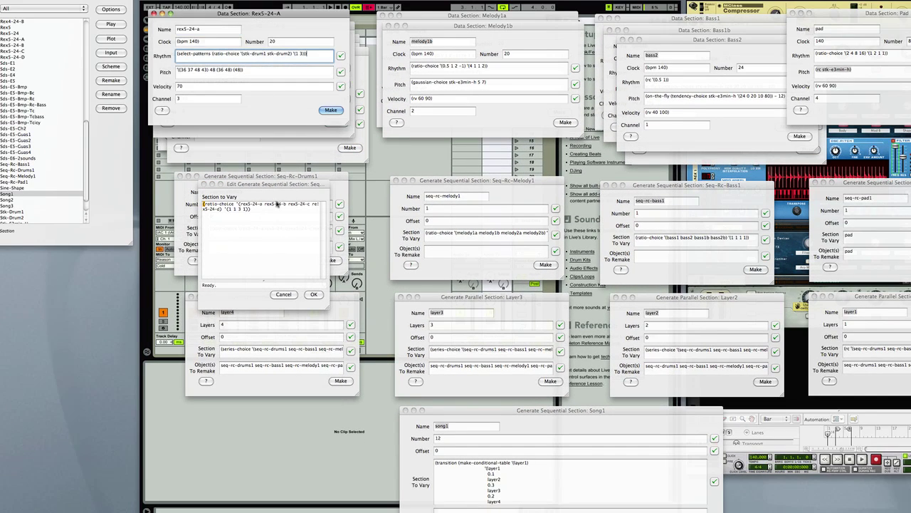
pyautogui.click(203, 184)
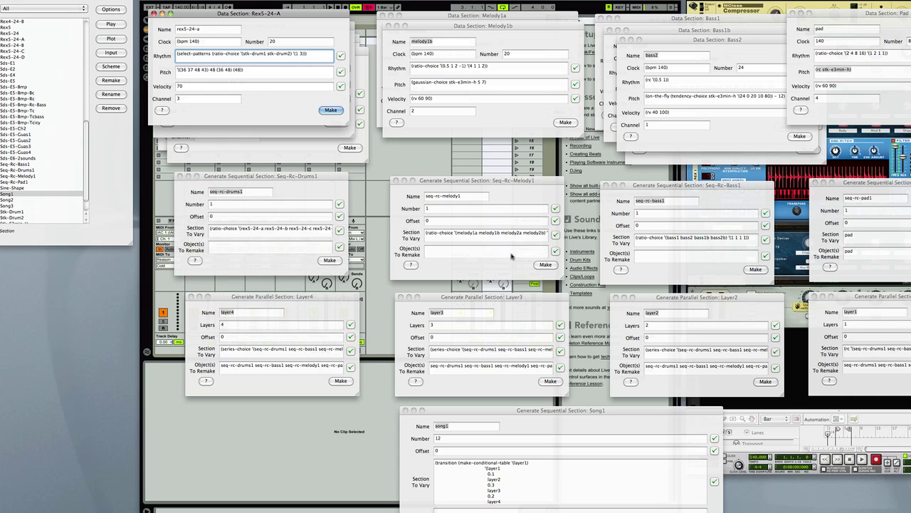
# Inspect the bass names and ratio weights in the Section to Vary expression of Seq-Rc-Bass1, and close its editor
pyautogui.click(681, 227)
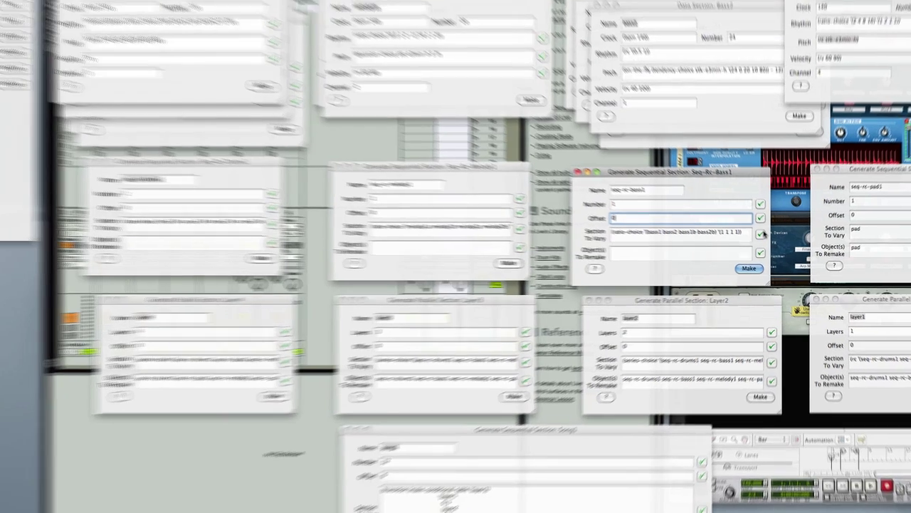
pyautogui.click(766, 240)
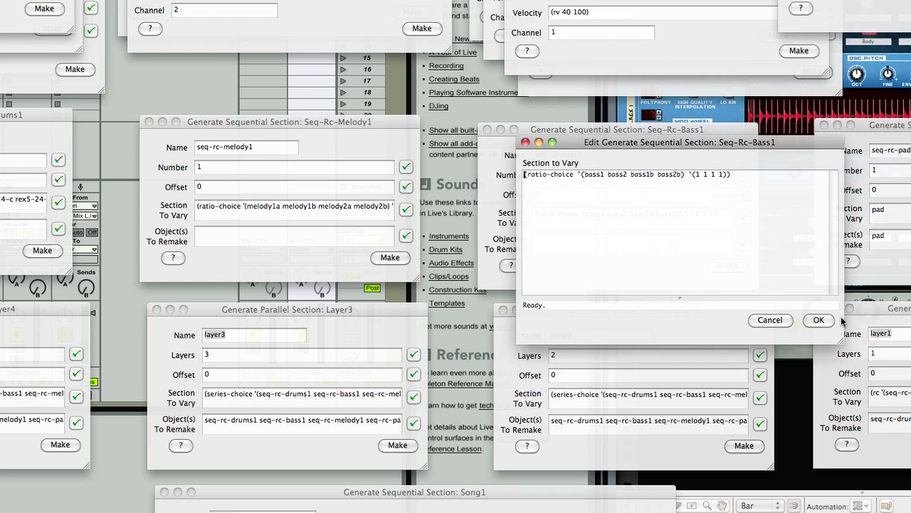
pyautogui.click(597, 175)
pyautogui.click(667, 175)
pyautogui.click(703, 176)
pyautogui.click(716, 175)
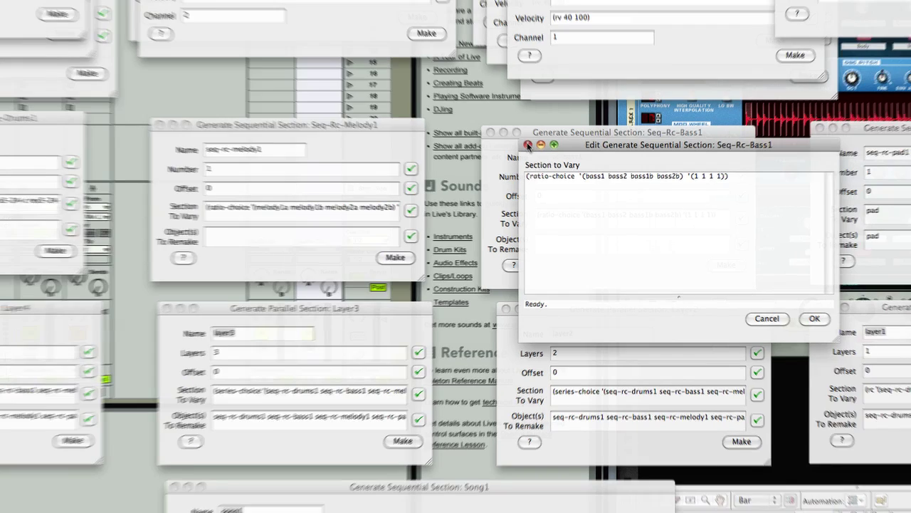
pyautogui.click(528, 145)
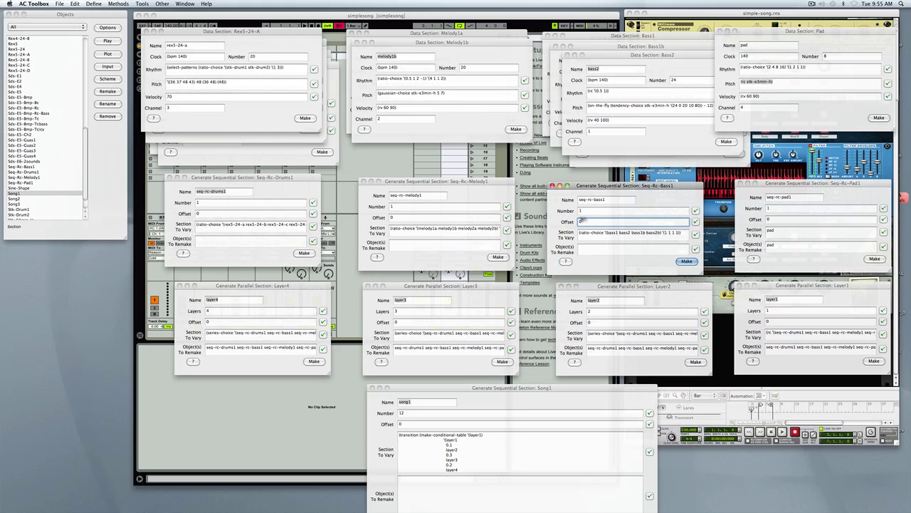
# Review Seq-Rc-Drums1 and examine the Number, Section to Vary and Object(s) to Remake settings of Seq-Rc-Pad1
pyautogui.click(276, 206)
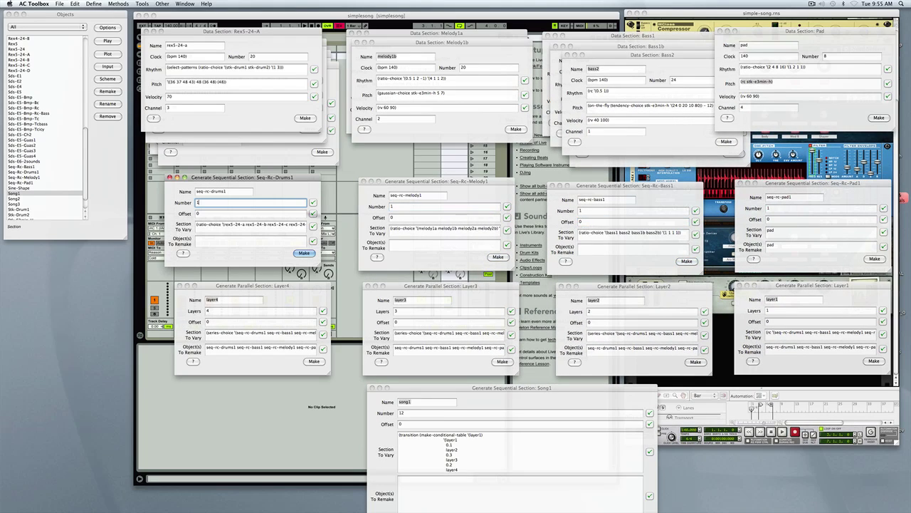
pyautogui.click(833, 219)
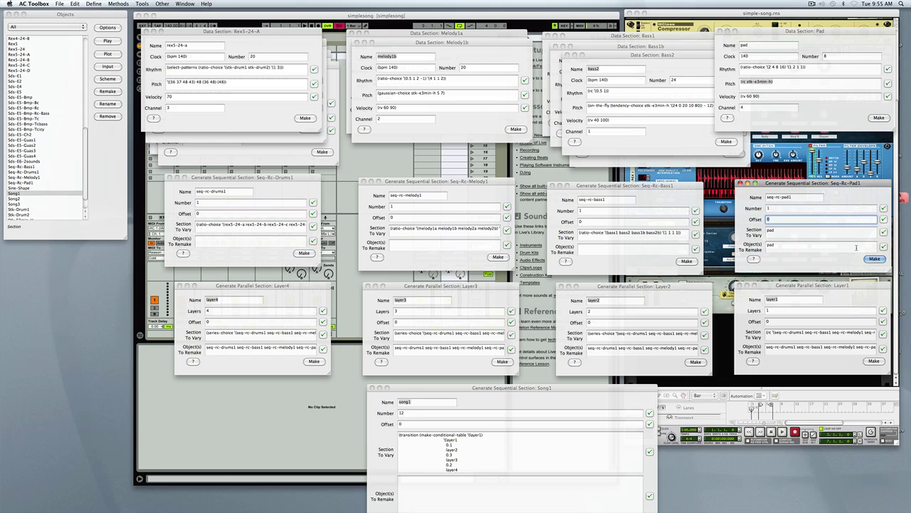
pyautogui.click(785, 230)
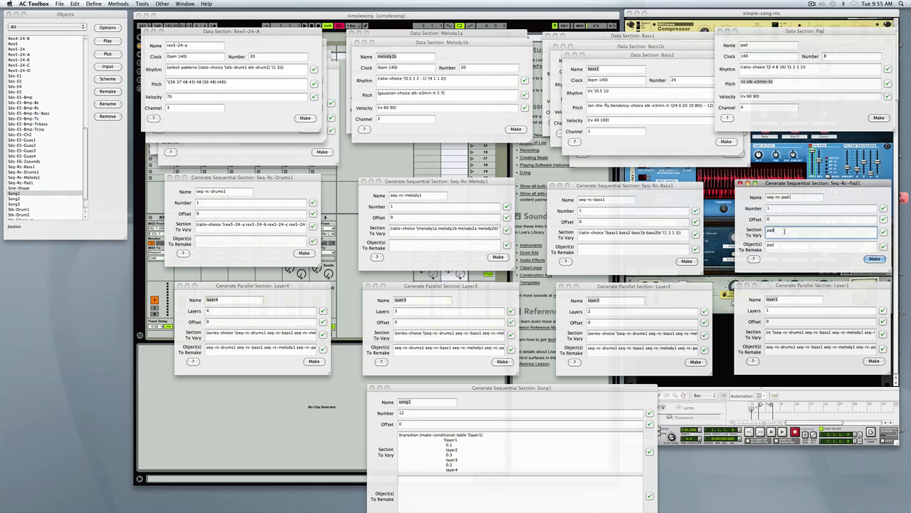
pyautogui.doubleClick(784, 231)
pyautogui.moveTo(773, 249); pyautogui.dragTo(774, 248)
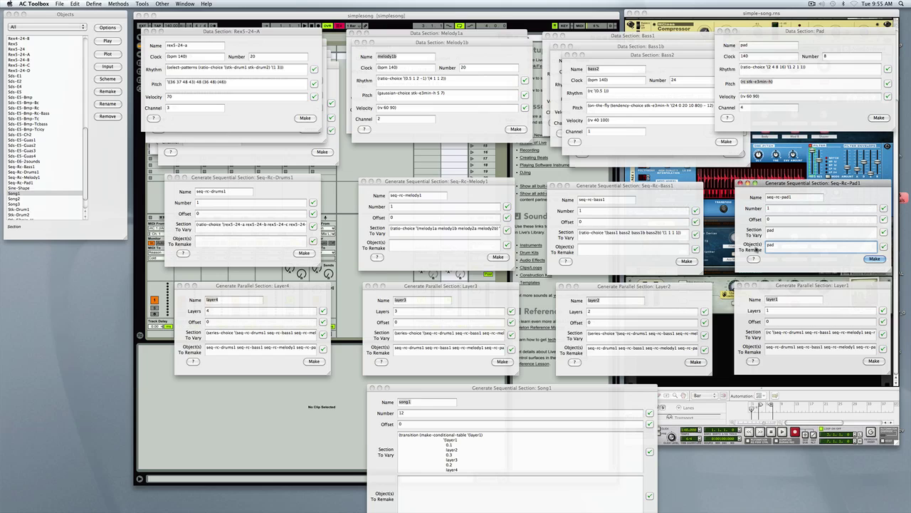
pyautogui.click(834, 211)
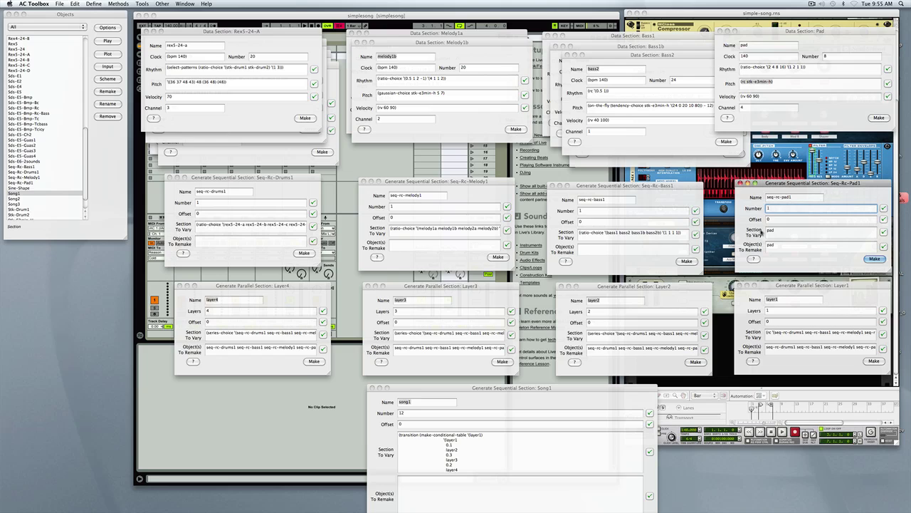
# Examine the Offset, Number and Section to Vary settings of Seq-Rc-Bass1
pyautogui.click(629, 222)
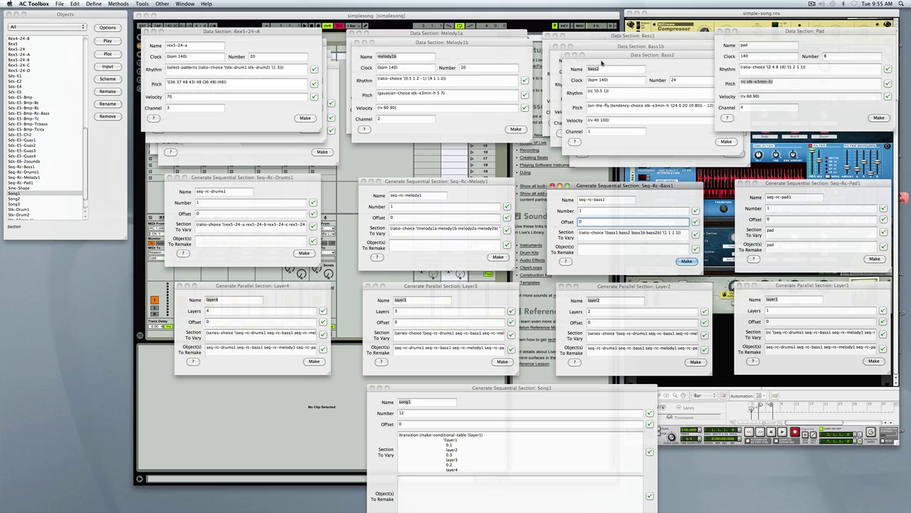
pyautogui.click(641, 211)
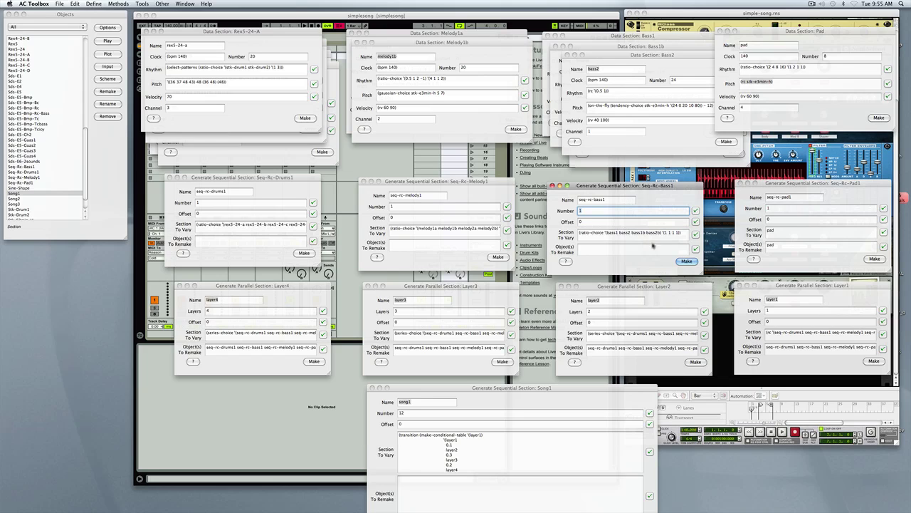
pyautogui.click(645, 233)
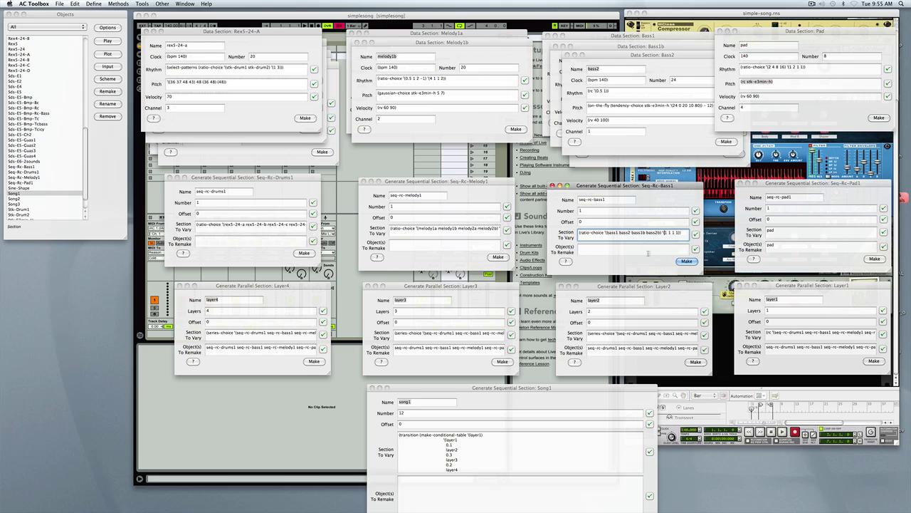
# Go through the drums, melody, bass and pad sequential sections again to compare their settings
pyautogui.click(244, 216)
pyautogui.click(414, 227)
pyautogui.click(595, 226)
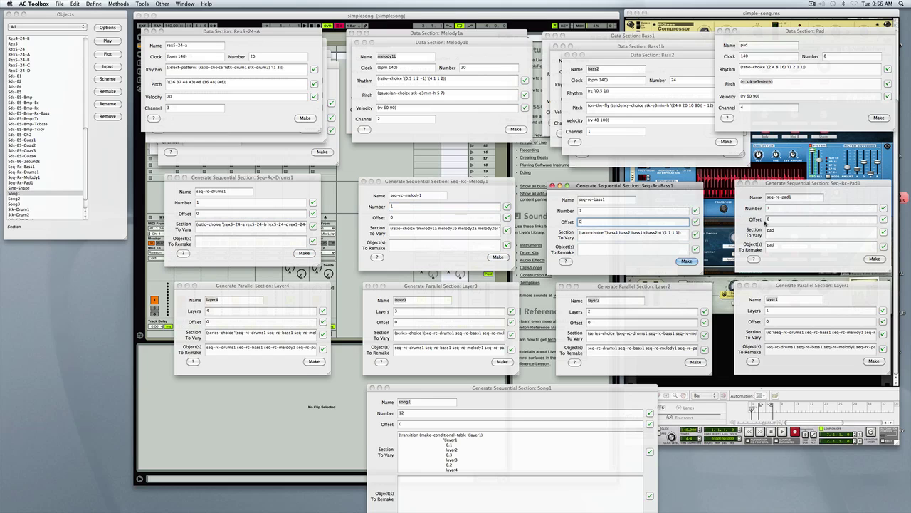
pyautogui.click(766, 222)
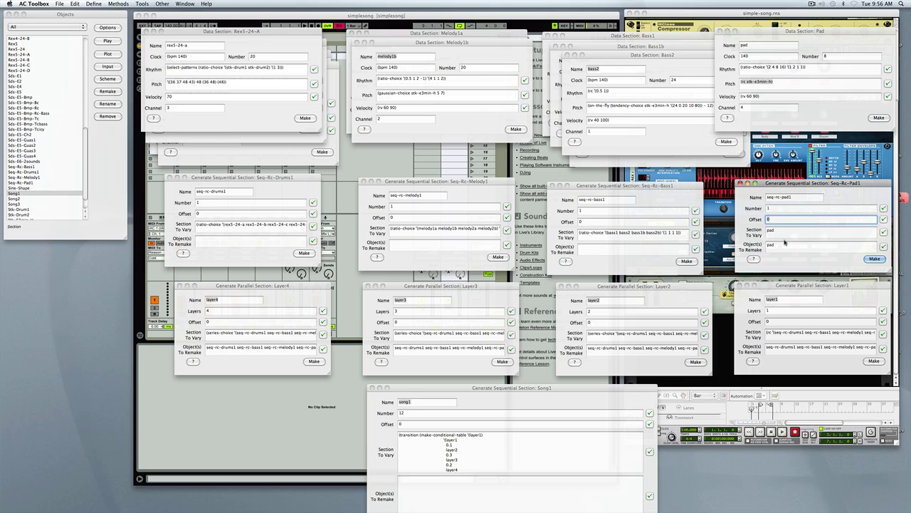
# Open the Section to Vary expression of Layer4 in its editor and compare it with the four sequential sections it references
pyautogui.doubleClick(257, 332)
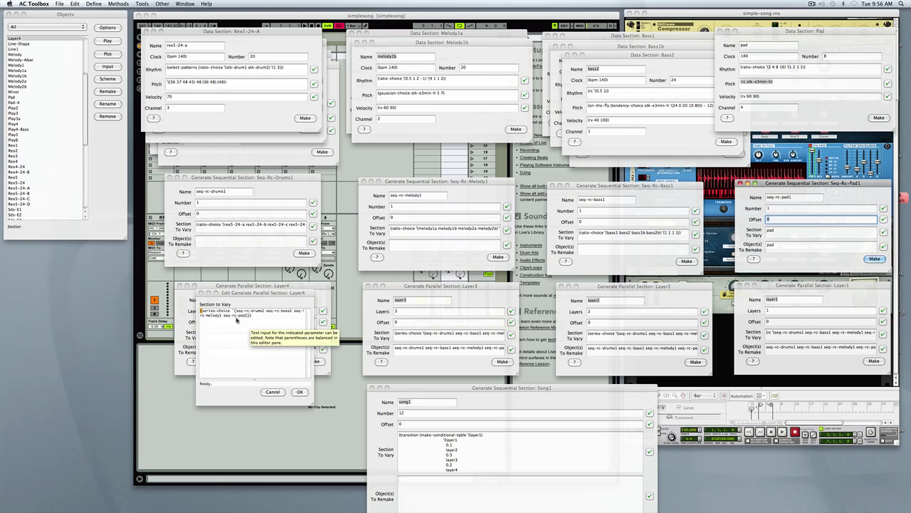
pyautogui.click(226, 314)
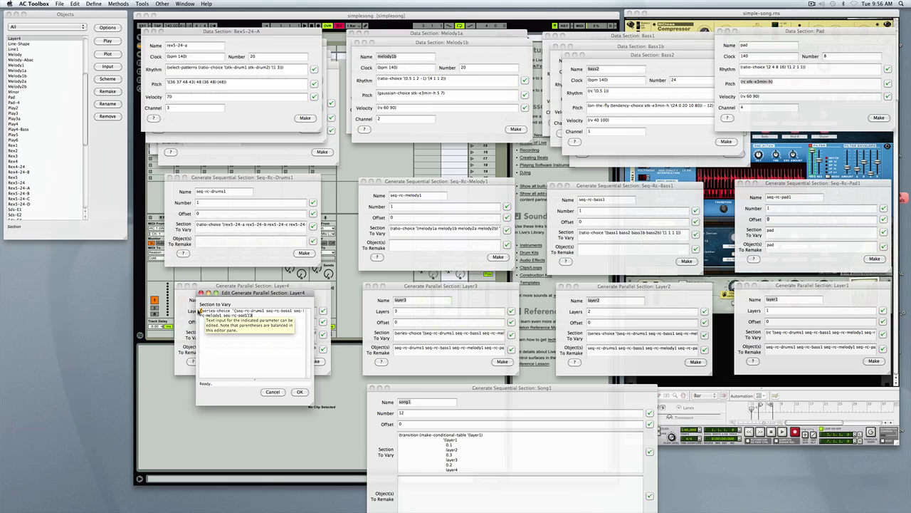
pyautogui.click(229, 229)
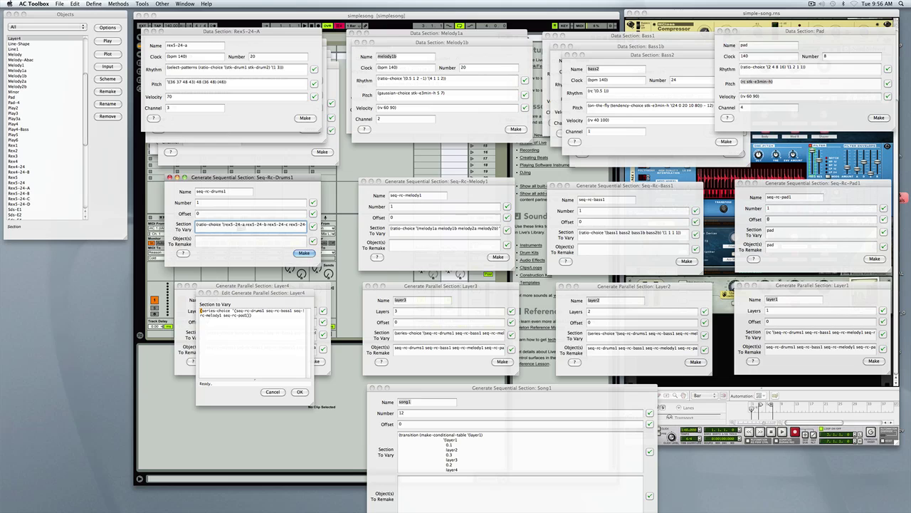
pyautogui.click(407, 218)
pyautogui.click(624, 207)
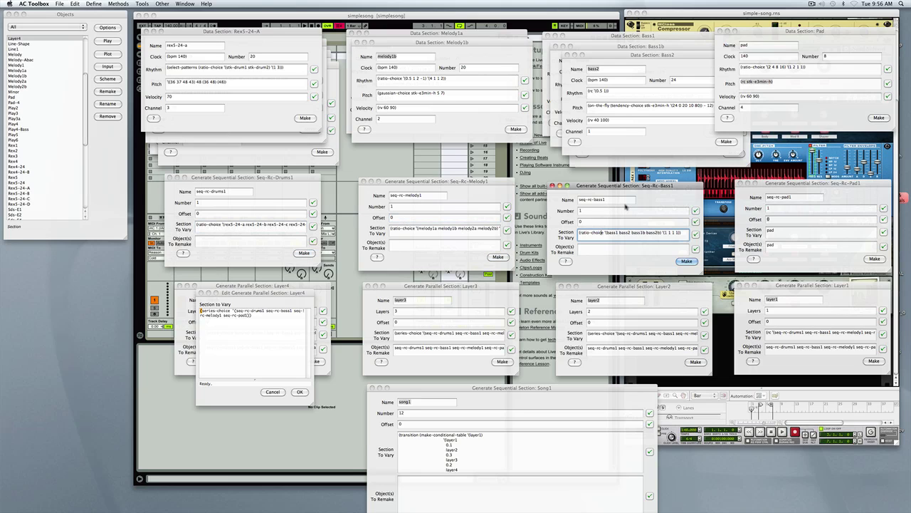
pyautogui.click(802, 210)
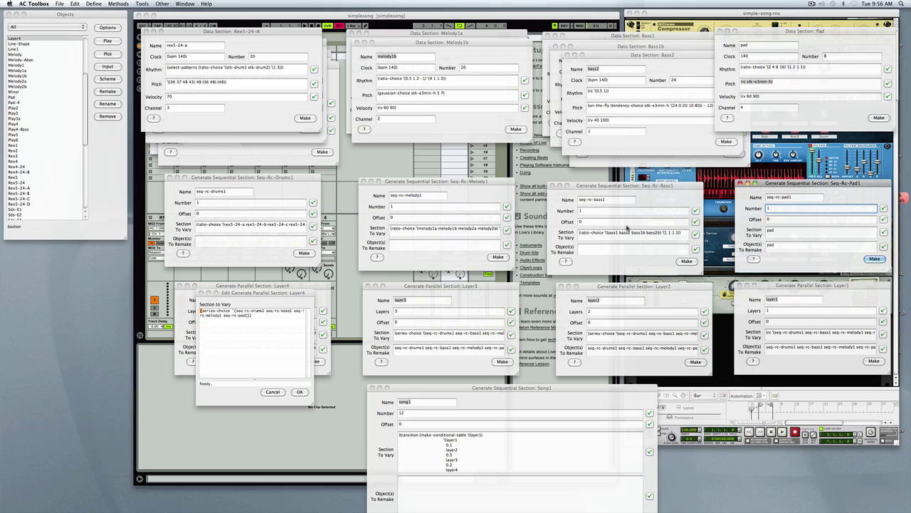
# Open the Section to Vary expression of Layer3 in its editor
pyautogui.click(467, 319)
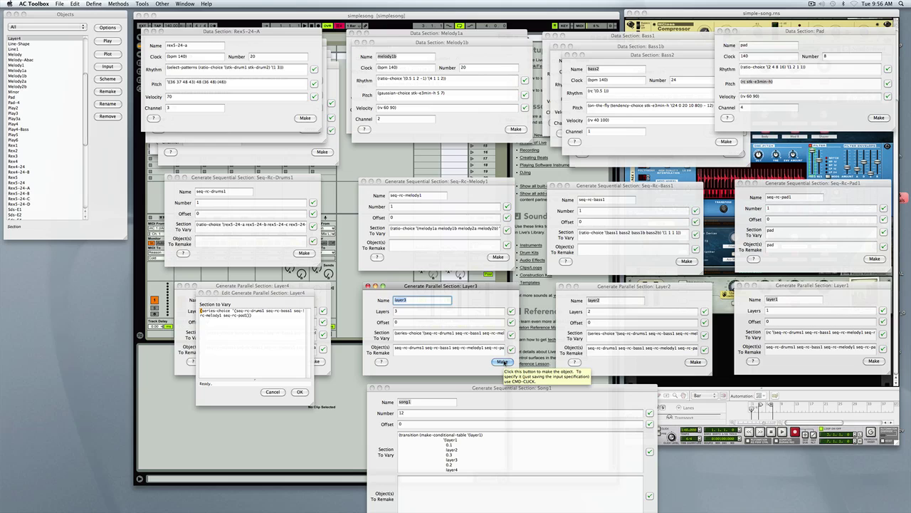
pyautogui.click(511, 334)
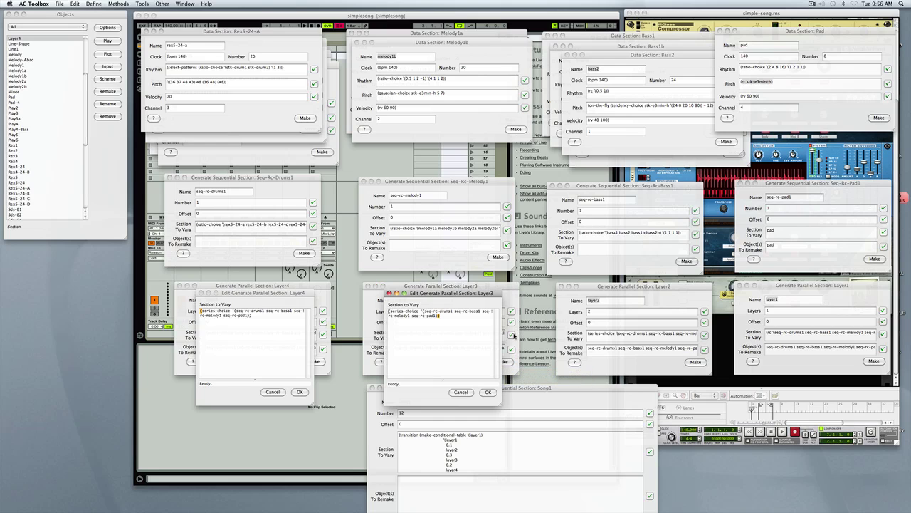
# Check the Layer2 and Layer1 parallel section settings and close the Section to Vary editors of Layer3 and Layer4
pyautogui.click(645, 314)
pyautogui.click(841, 306)
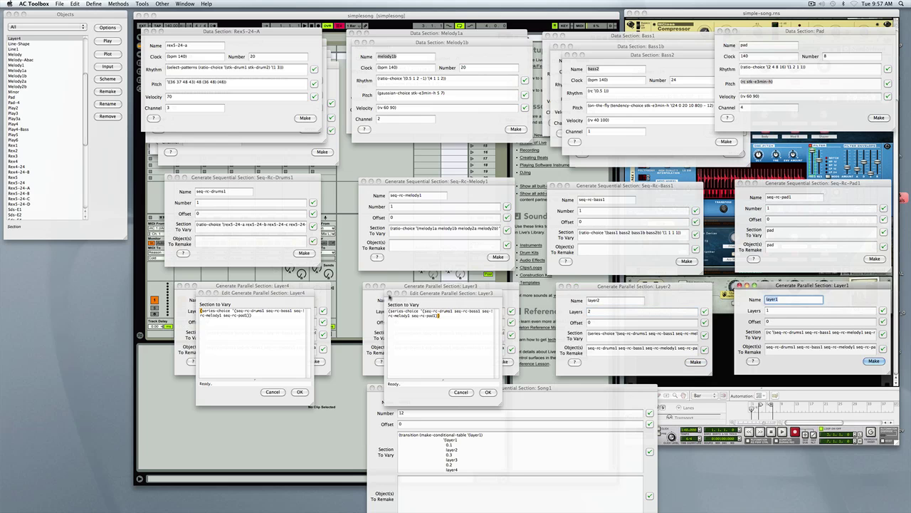
pyautogui.click(390, 293)
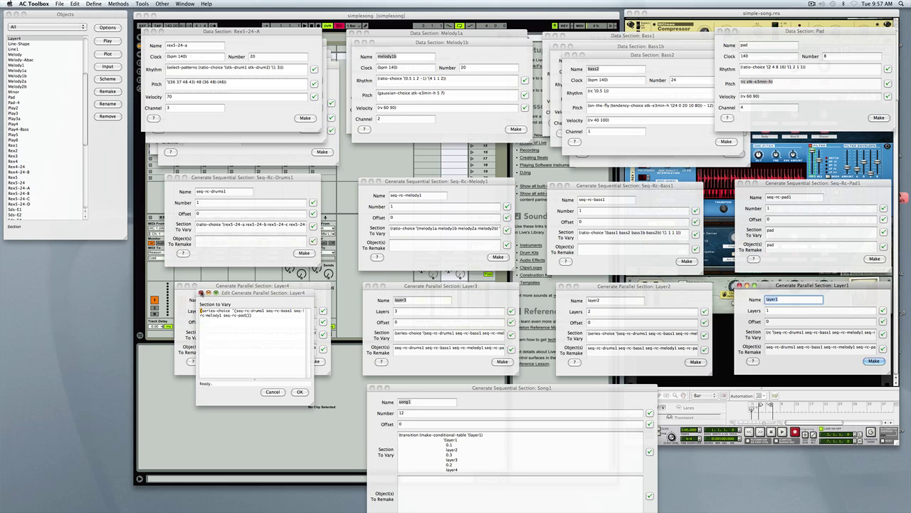
pyautogui.press('Return')
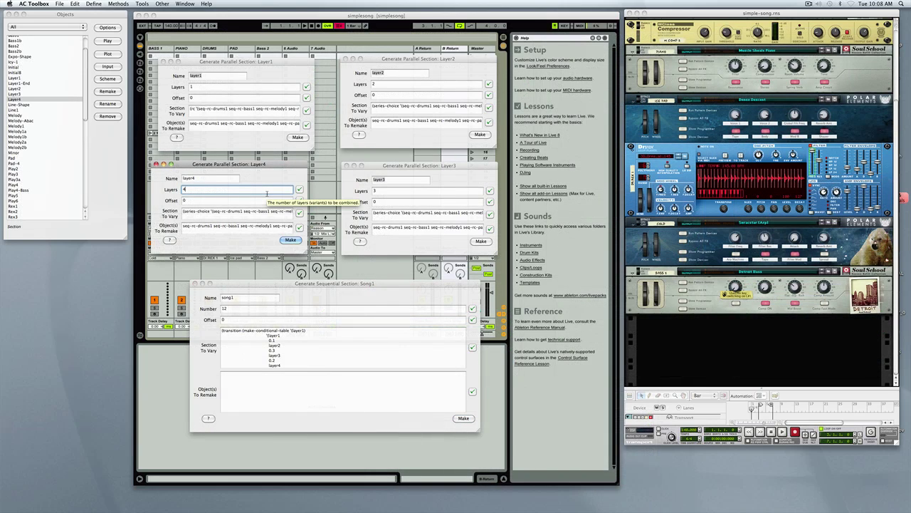
# Compare the Layers values of the parallel sections with the Number setting of the Song1 sequential section
pyautogui.click(261, 72)
pyautogui.click(382, 101)
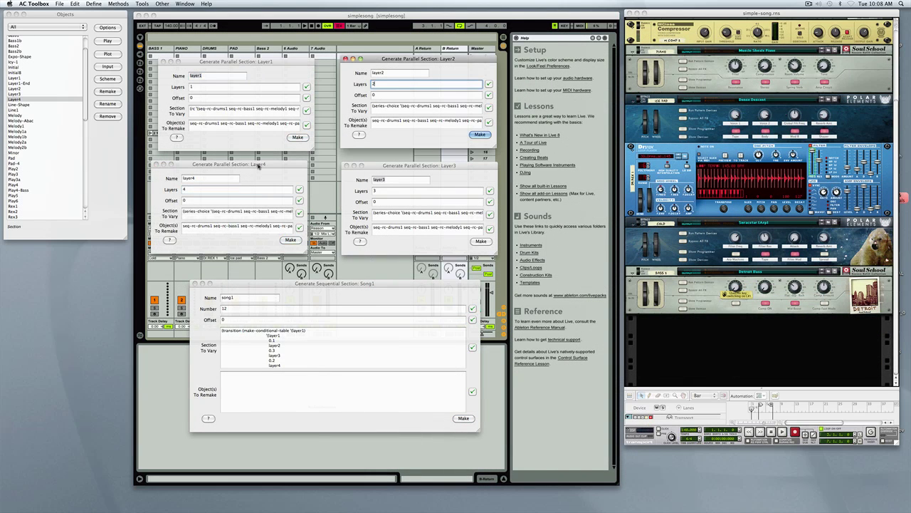
pyautogui.click(371, 197)
pyautogui.click(363, 308)
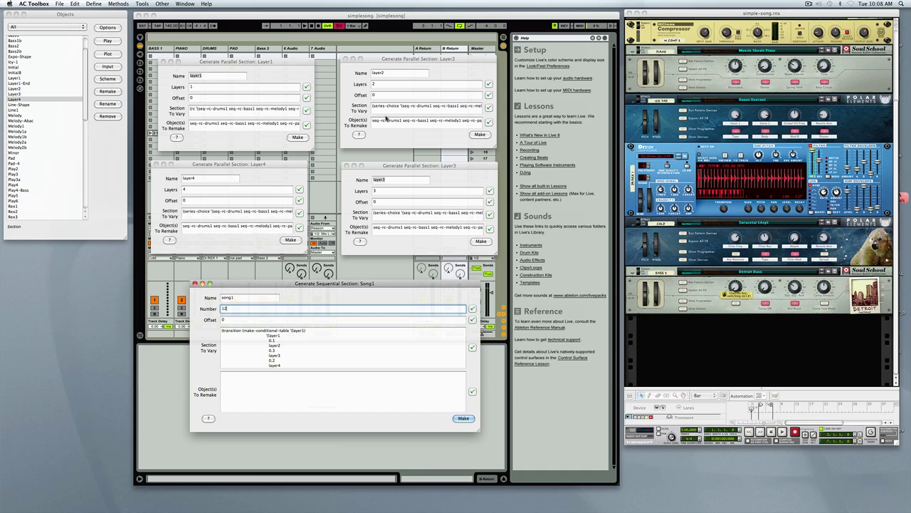
pyautogui.click(386, 117)
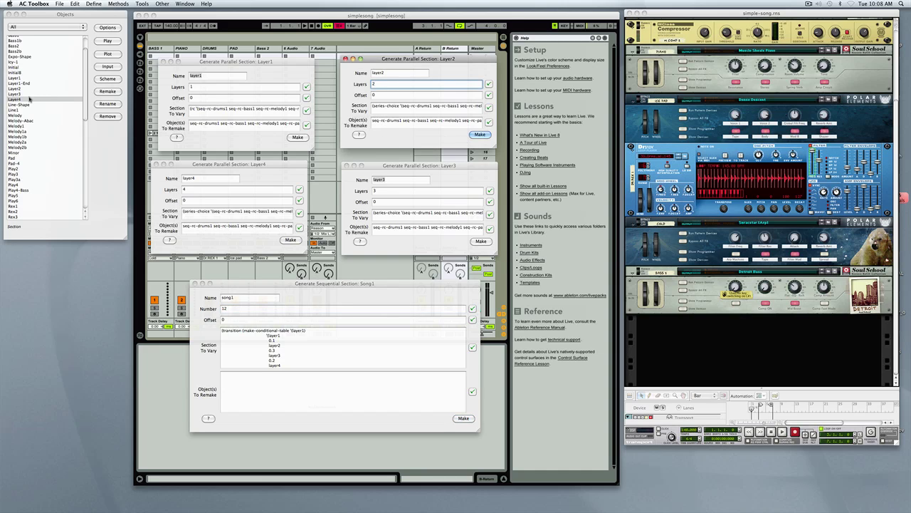
# Play Layer2 and Layer3 from the object list one after the other and stop playback
pyautogui.click(63, 91)
pyautogui.click(24, 88)
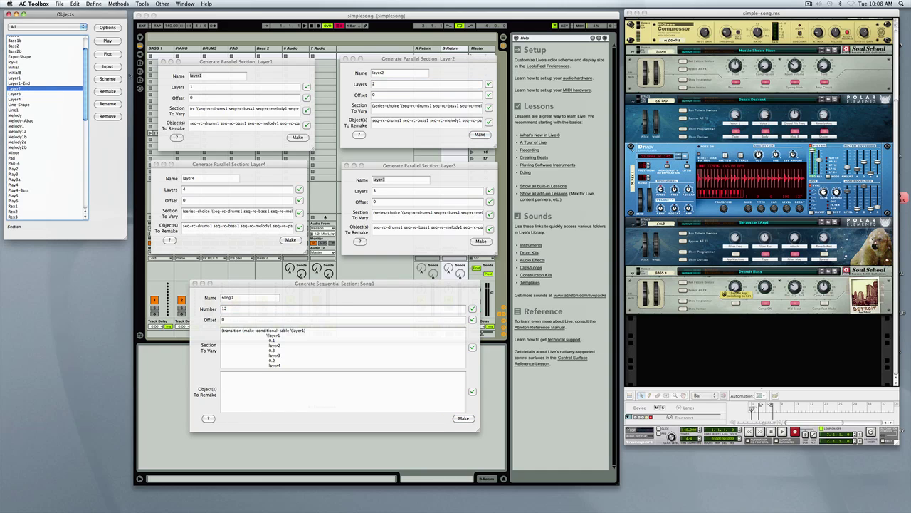
pyautogui.click(111, 42)
pyautogui.click(26, 94)
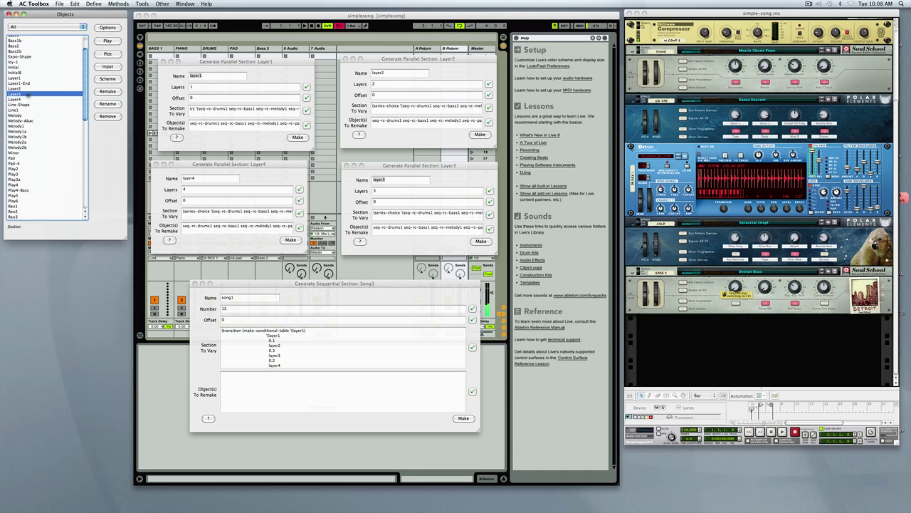
pyautogui.click(108, 42)
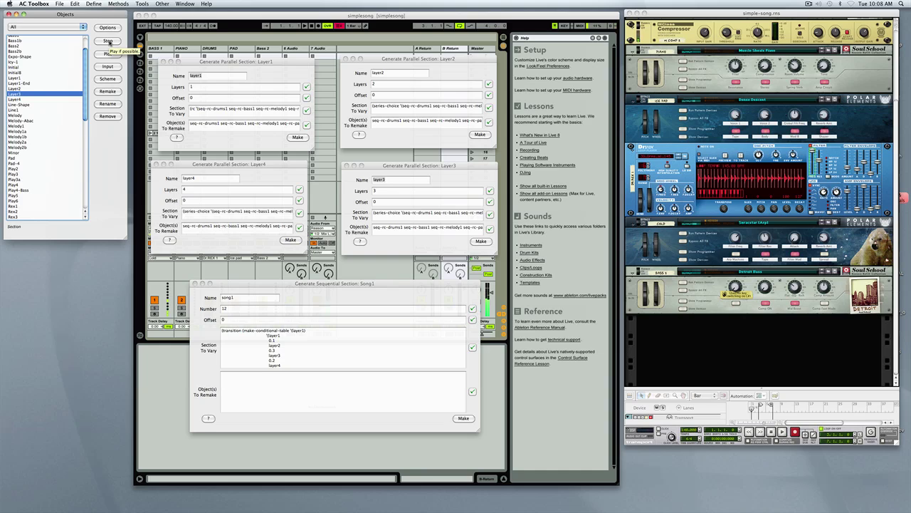
pyautogui.click(108, 41)
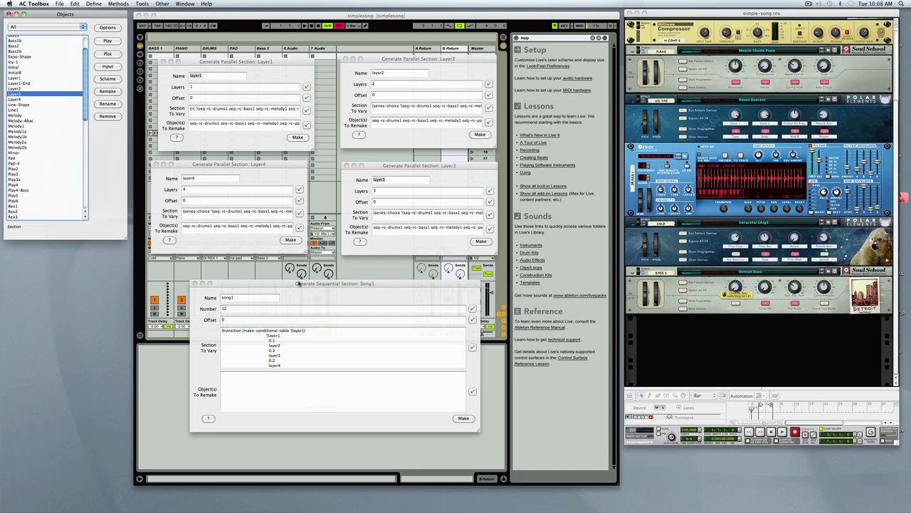
# Open Song1's Section to Vary expression in its editor, enlarged to show the whole transition table
pyautogui.moveTo(299, 283); pyautogui.dragTo(253, 204)
pyautogui.press('Tab')
pyautogui.press('Tab')
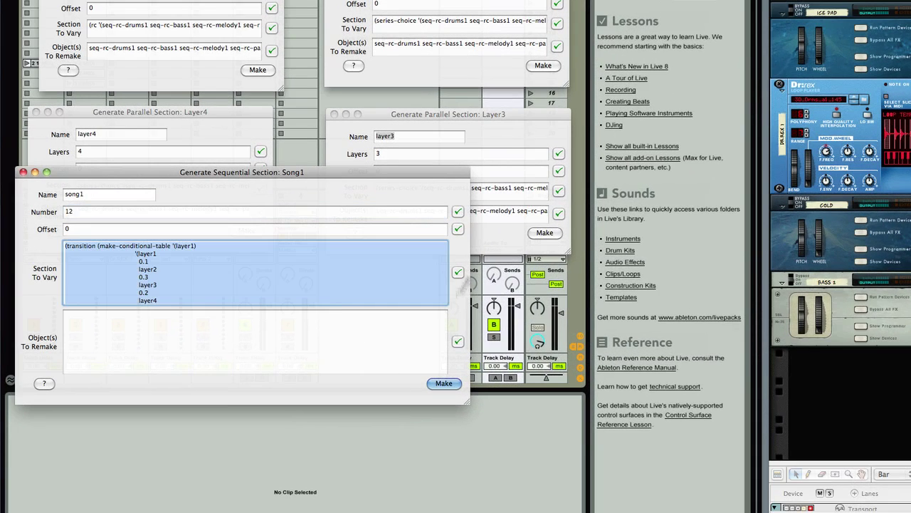
pyautogui.click(458, 272)
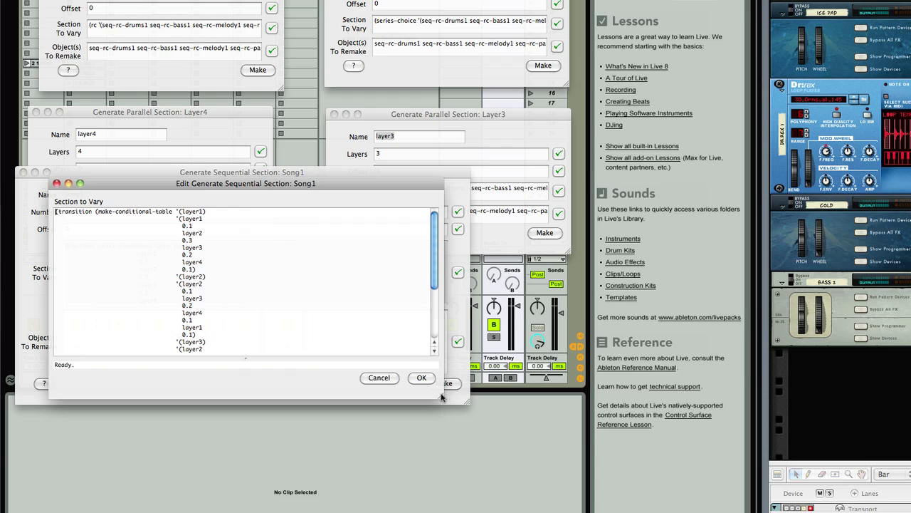
pyautogui.moveTo(444, 397); pyautogui.dragTo(628, 512)
pyautogui.moveTo(330, 185); pyautogui.dragTo(339, 108)
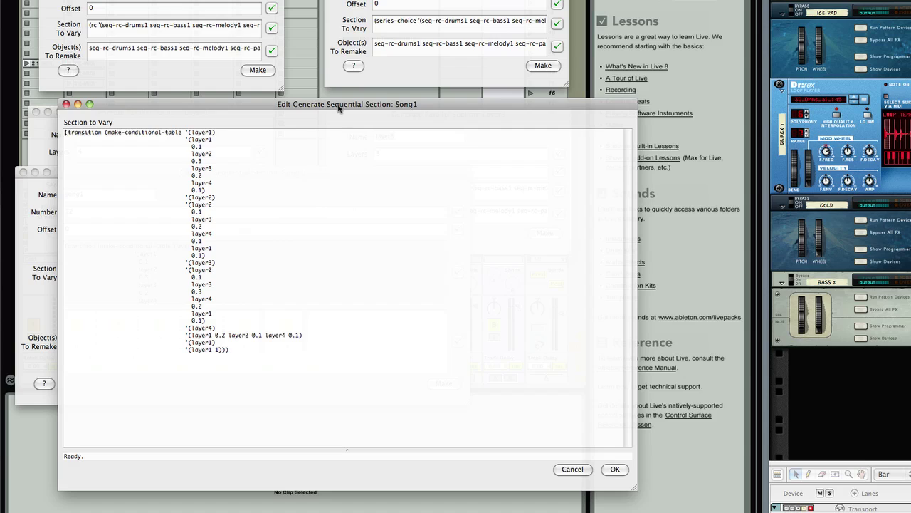
# Examine the layer4 and layer3 entries of Song1's conditional transition table and their weights
pyautogui.click(206, 329)
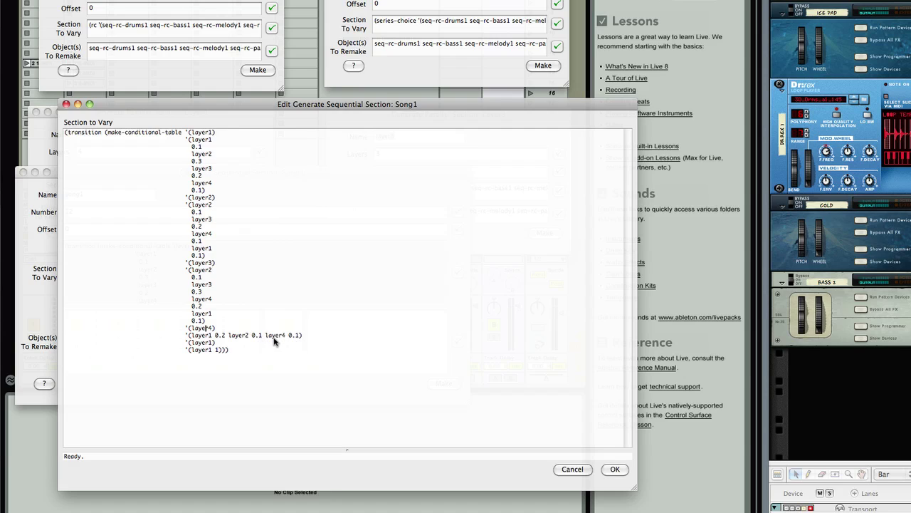
pyautogui.click(202, 334)
pyautogui.click(285, 338)
pyautogui.click(204, 292)
pyautogui.click(203, 320)
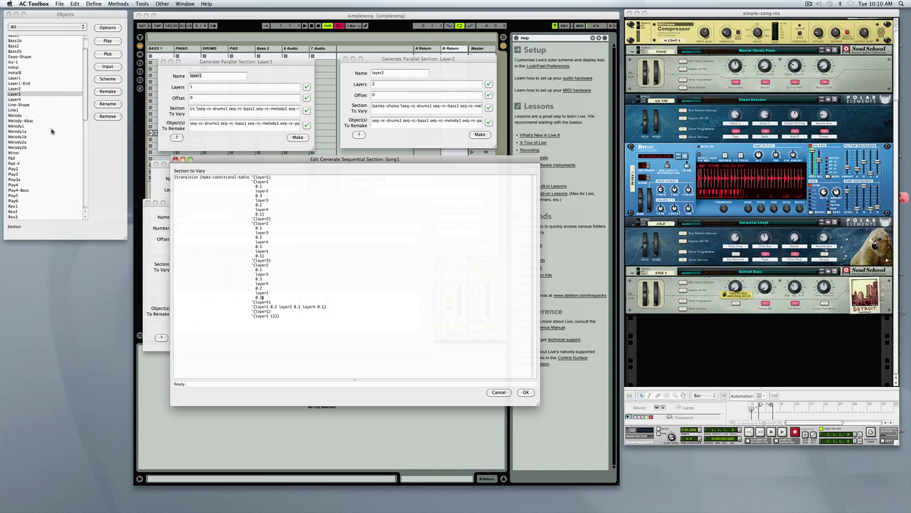
# Plot Song1 from the object list as a piano roll, play it and stop playback
pyautogui.scroll(-5, 51, 132)
pyautogui.scroll(-3, 51, 131)
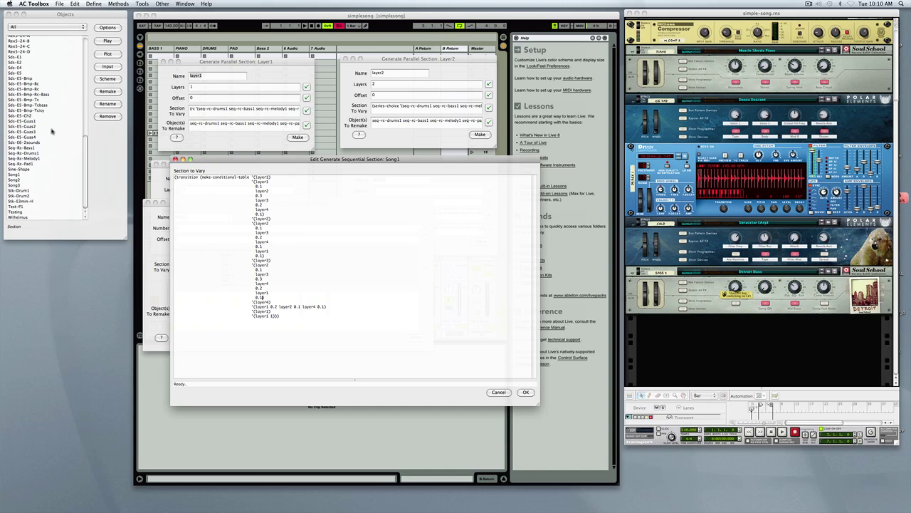
pyautogui.click(27, 177)
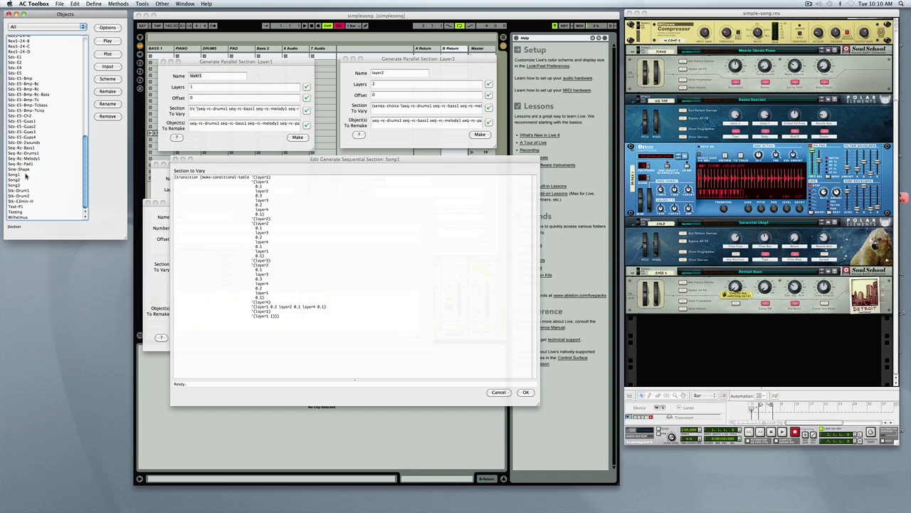
pyautogui.click(18, 175)
pyautogui.click(108, 54)
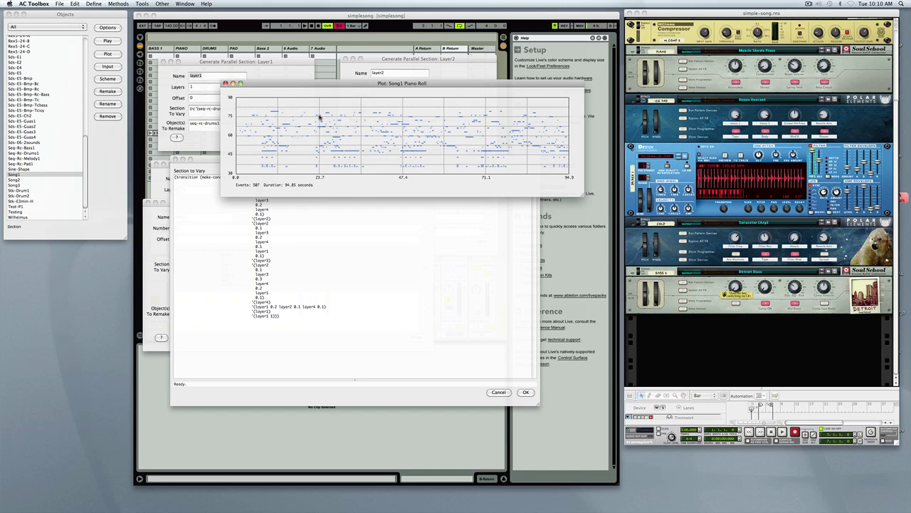
pyautogui.click(109, 41)
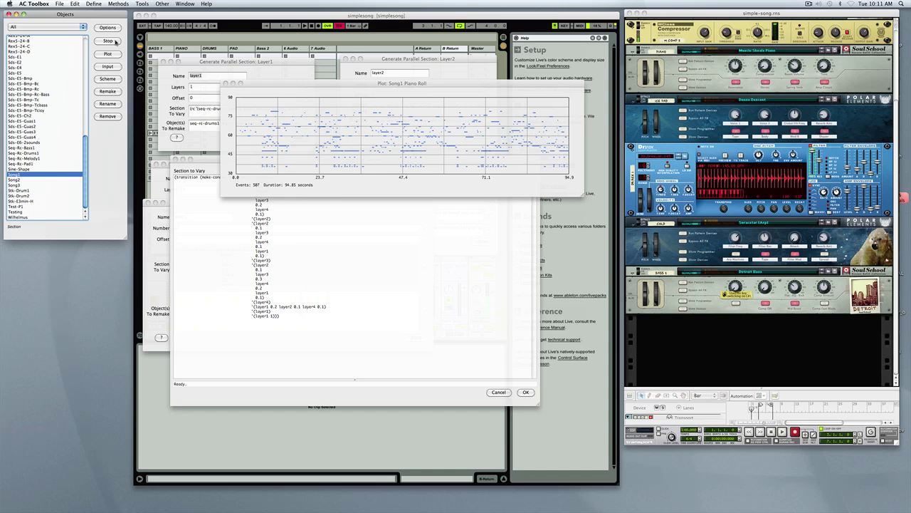
pyautogui.click(108, 41)
# Close Song1's Section to Vary editor and plot Song2 as a piano roll
pyautogui.click(314, 214)
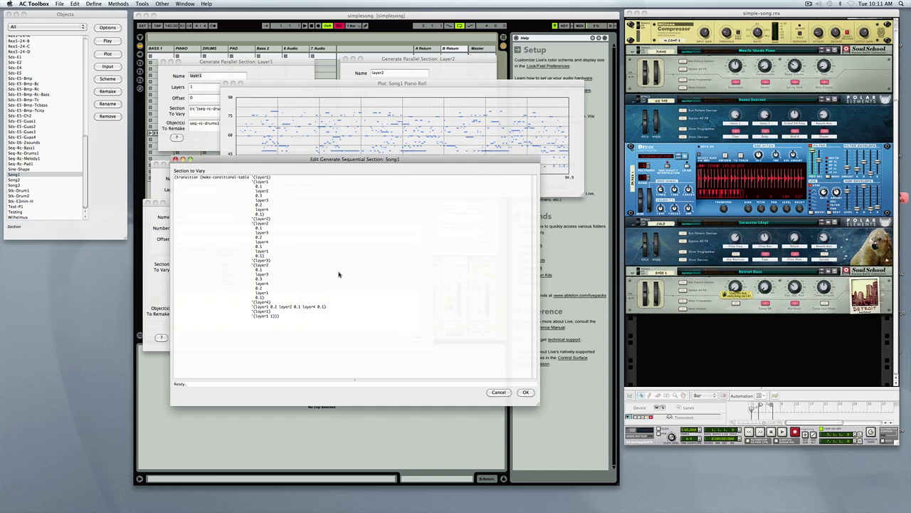
pyautogui.click(176, 159)
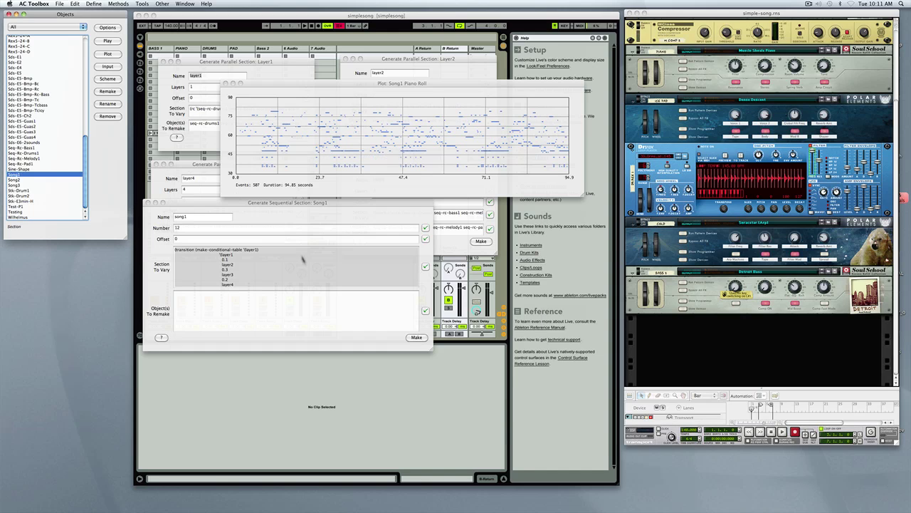
pyautogui.click(14, 179)
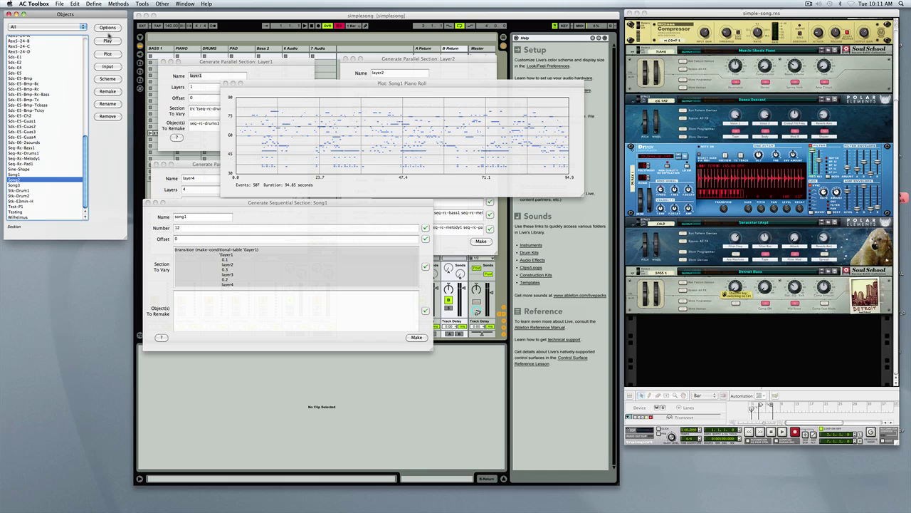
pyautogui.click(111, 55)
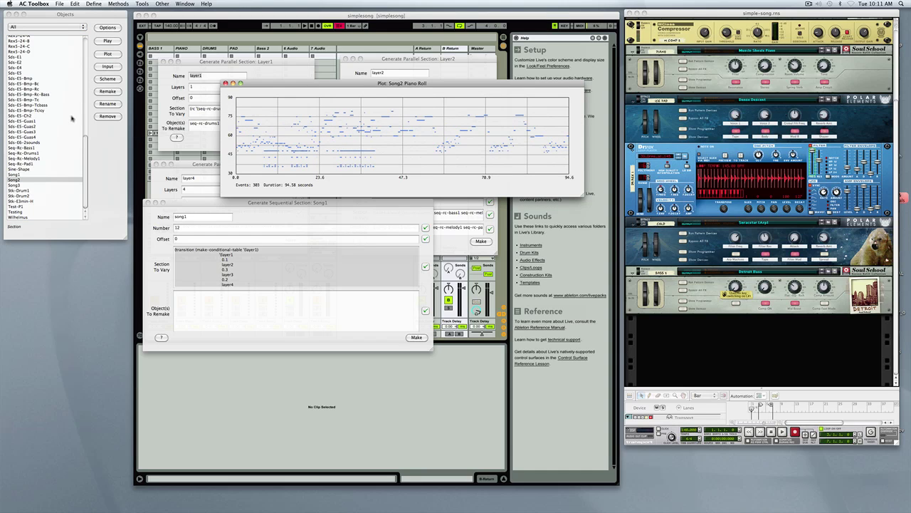
# Plot Song3 as a piano roll and play it from the object list
pyautogui.click(17, 183)
pyautogui.click(17, 185)
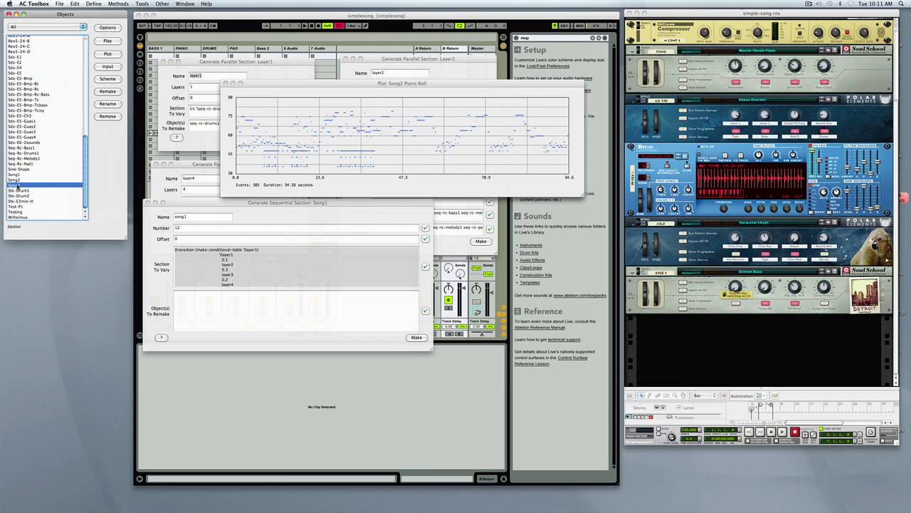
pyautogui.click(107, 54)
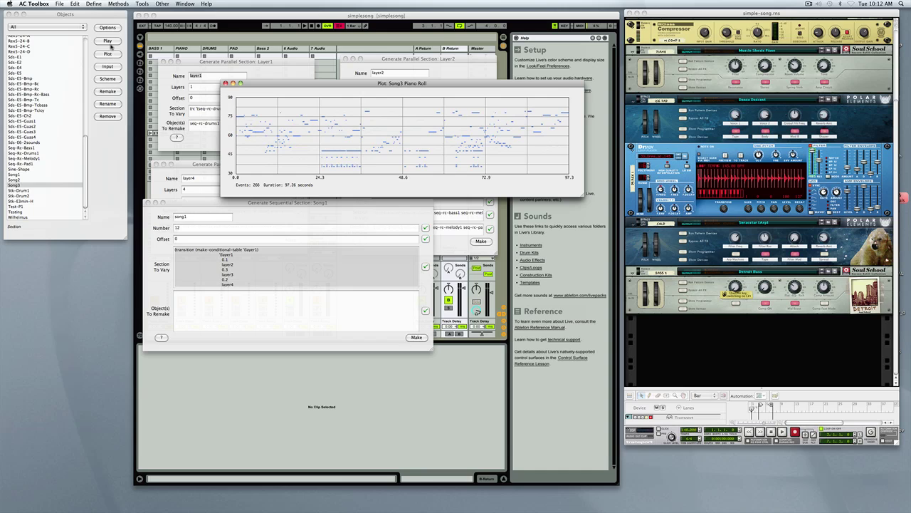
pyautogui.click(111, 44)
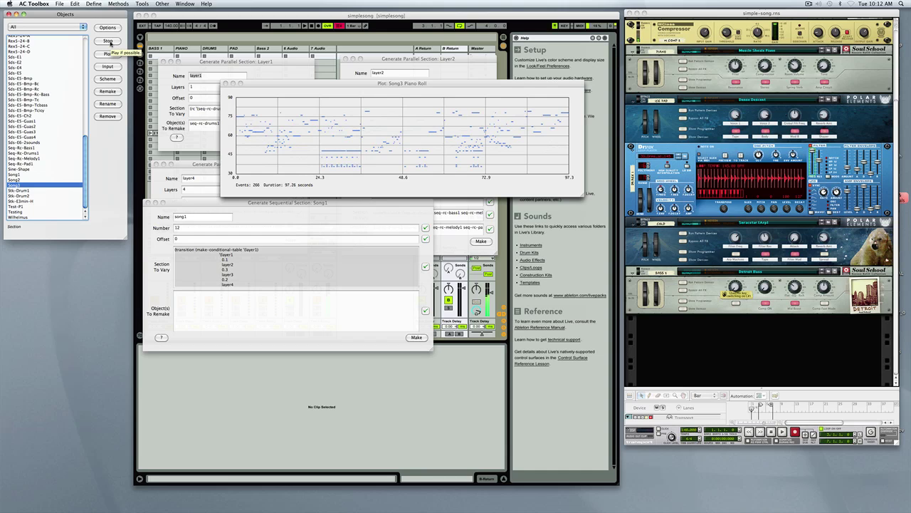
pyautogui.click(109, 41)
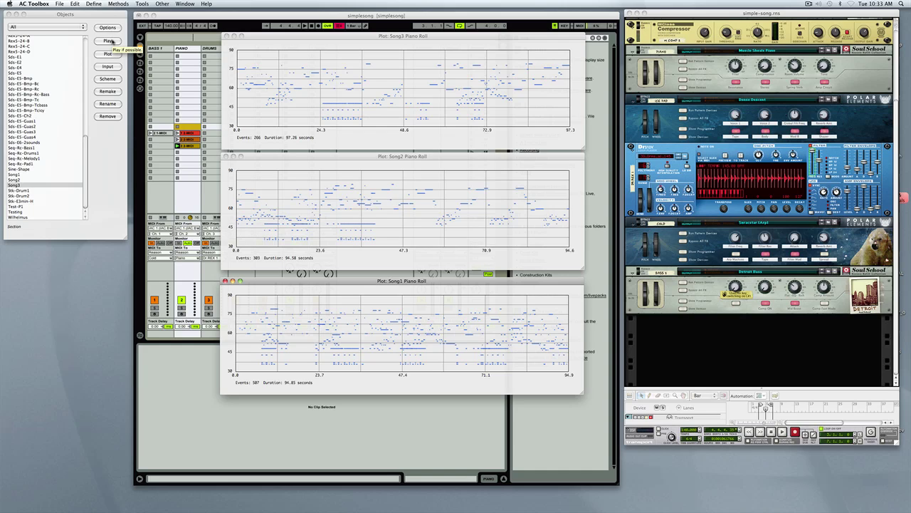
pyautogui.click(109, 41)
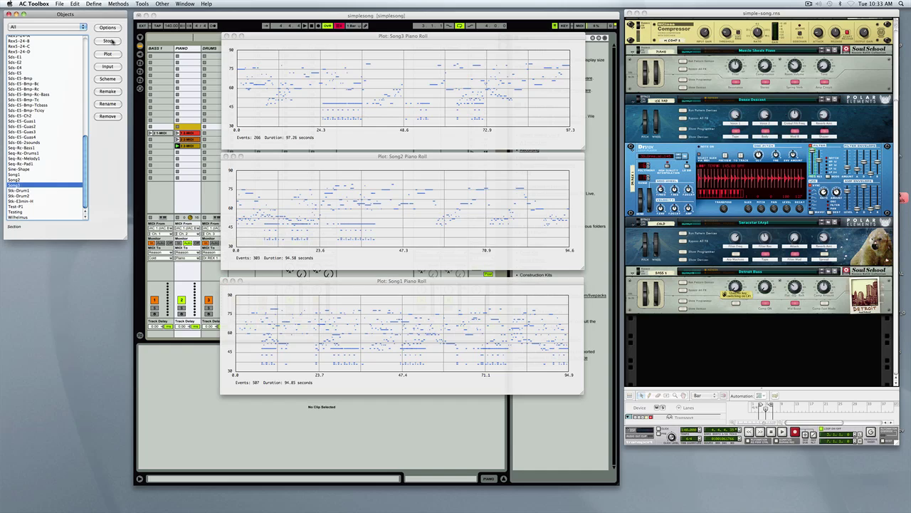